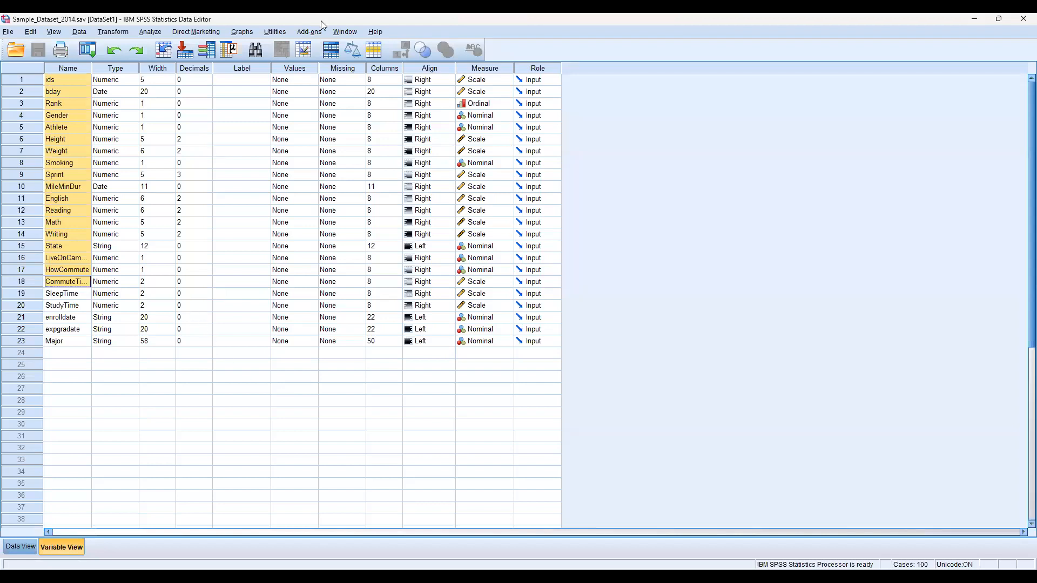
- Run Descriptives on the Height variable
{"action": "left_click", "coordinate": [158, 35]}
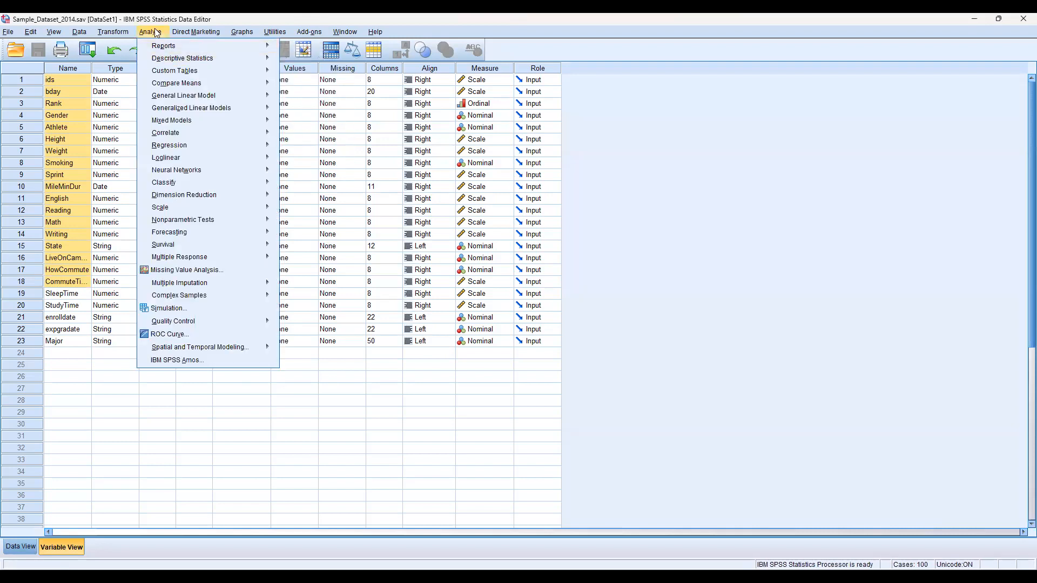
{"action": "mouse_move", "coordinate": [172, 59]}
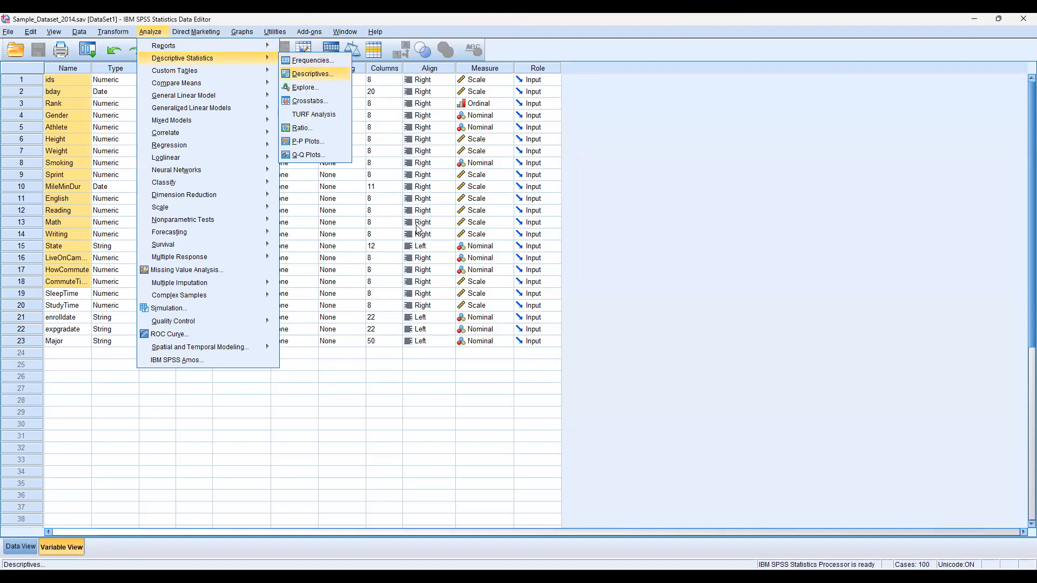
{"action": "left_click", "coordinate": [311, 77]}
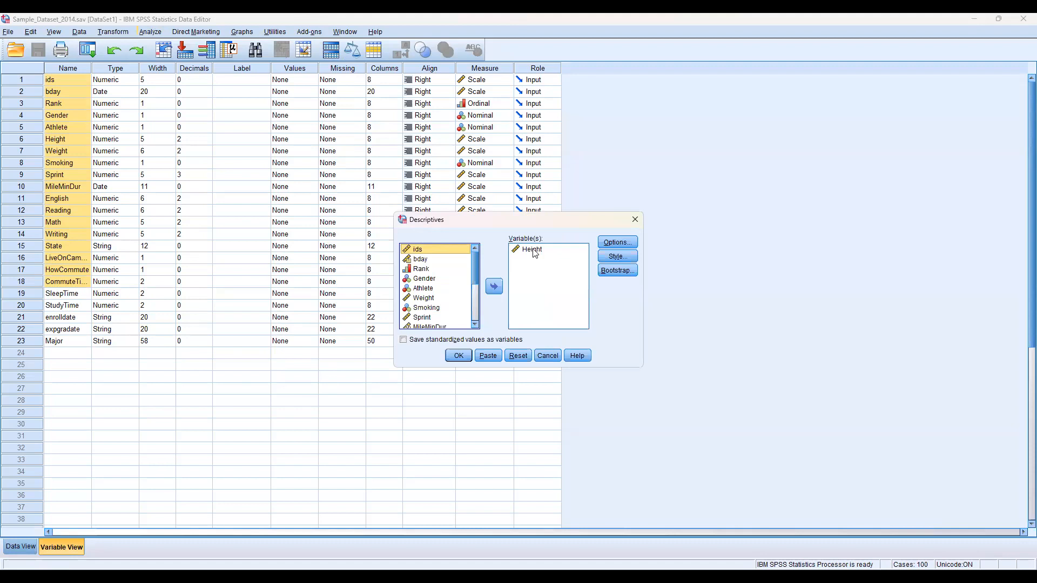
{"action": "left_click", "coordinate": [460, 356]}
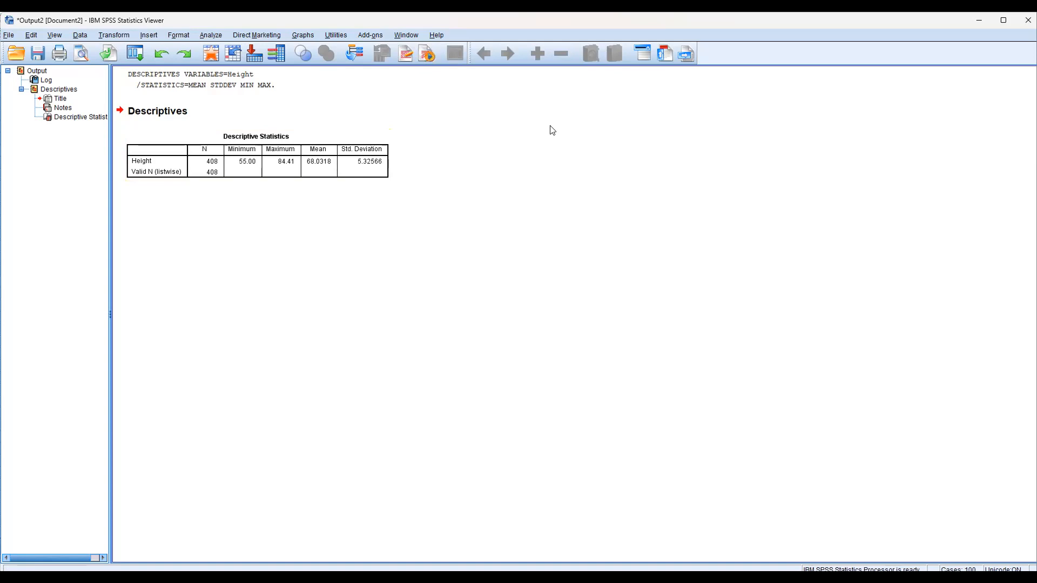
- Create a legacy histogram of the Height variable
{"action": "left_click", "coordinate": [304, 37]}
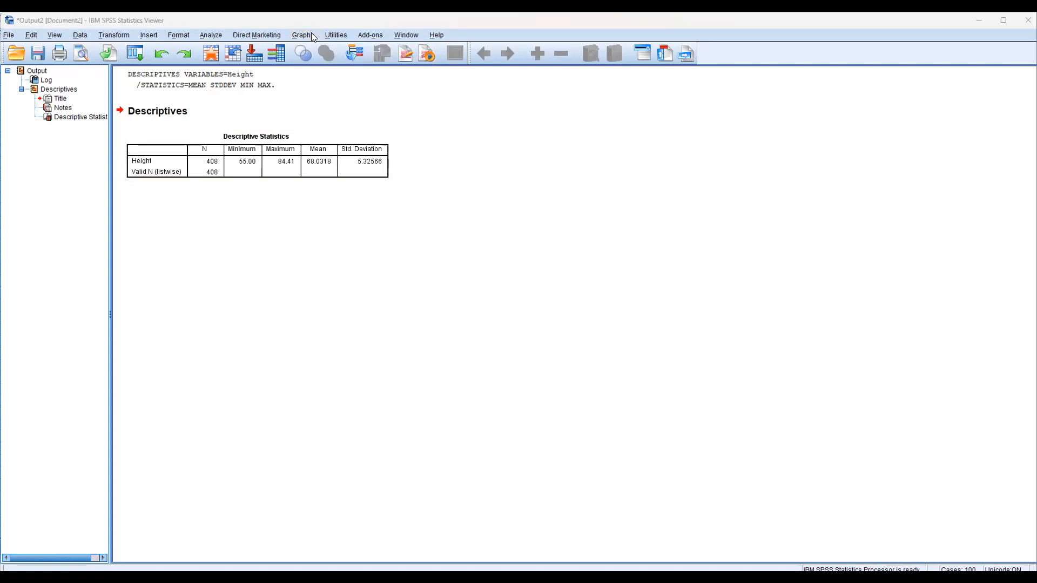
{"action": "left_click", "coordinate": [313, 35]}
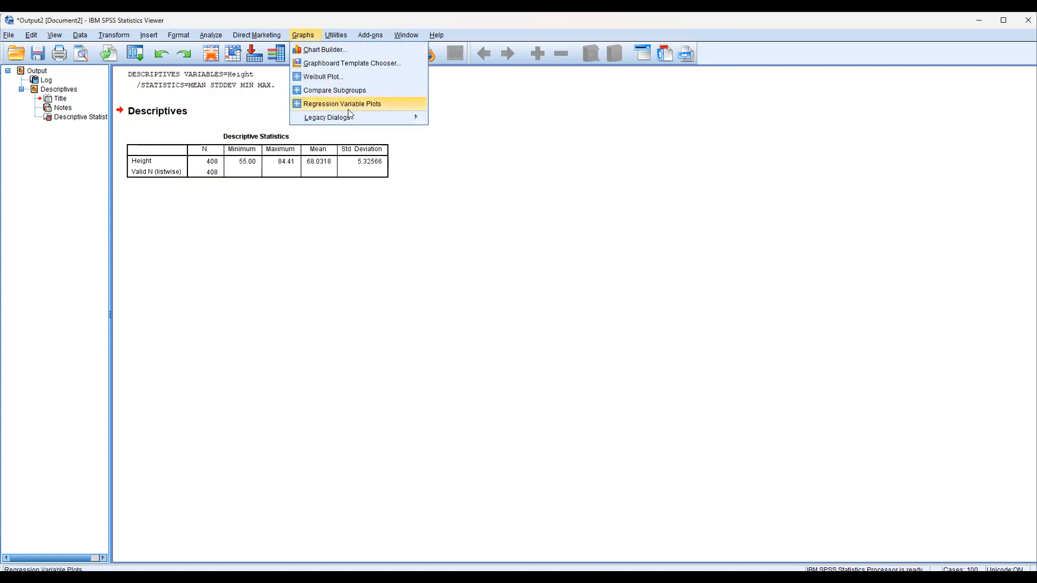
{"action": "mouse_move", "coordinate": [360, 122]}
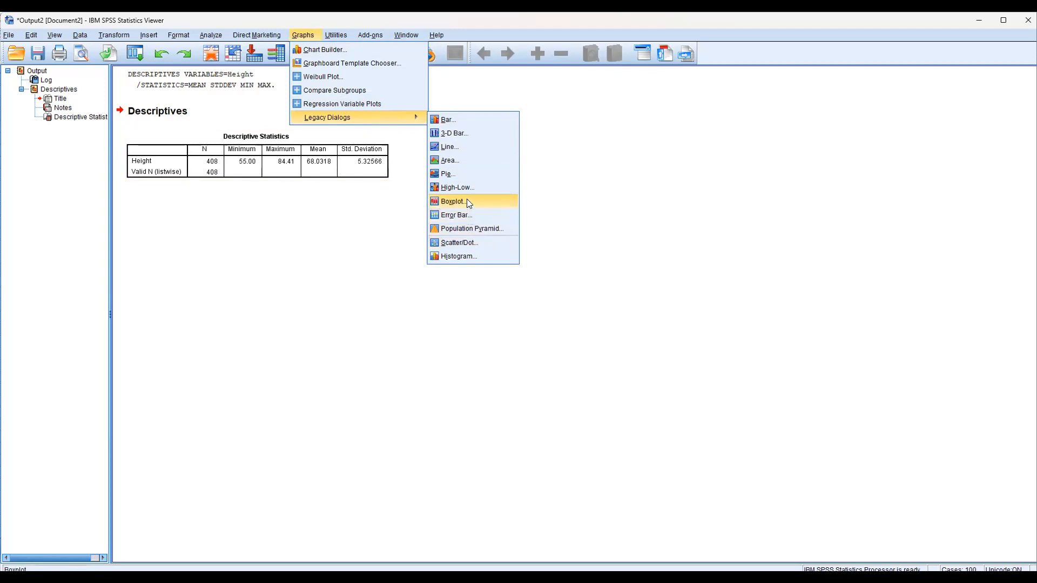
{"action": "left_click", "coordinate": [462, 255]}
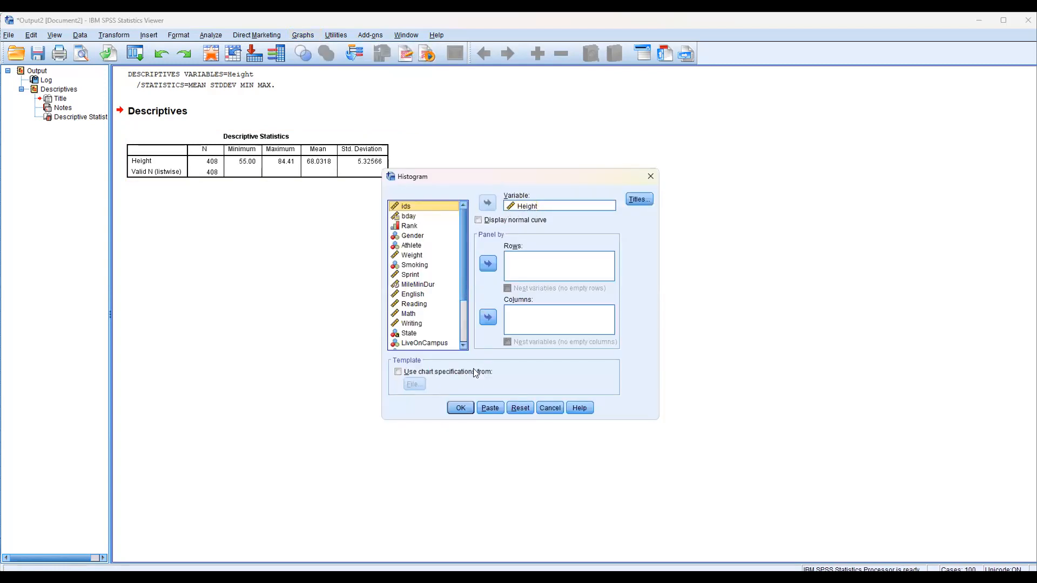
{"action": "left_click", "coordinate": [466, 410]}
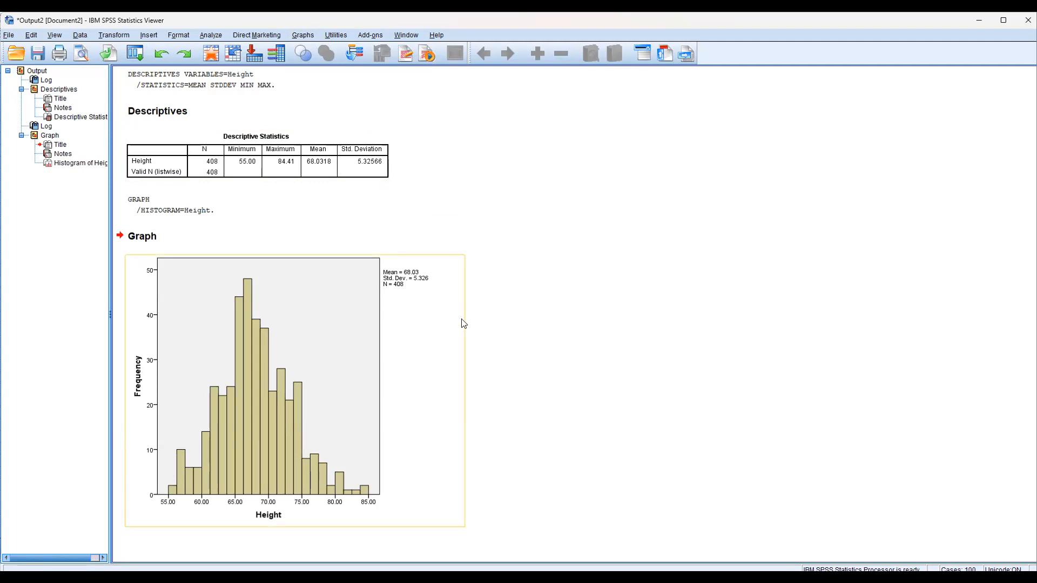
- Open the Height histogram for editing and add an x-axis reference line set to the mean
{"action": "left_click", "coordinate": [255, 405]}
{"action": "double_click", "coordinate": [256, 409]}
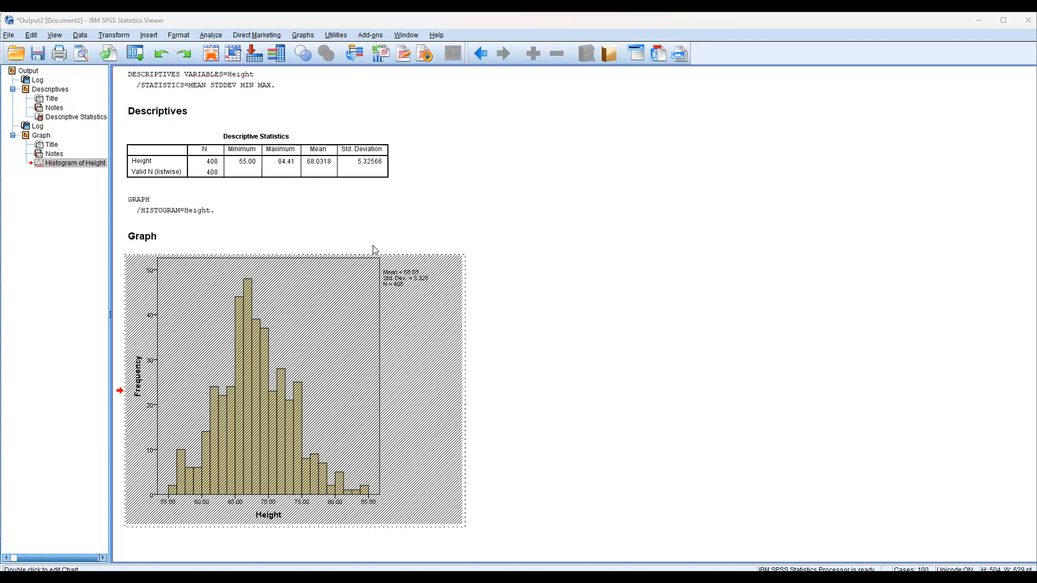
{"action": "left_click", "coordinate": [374, 247]}
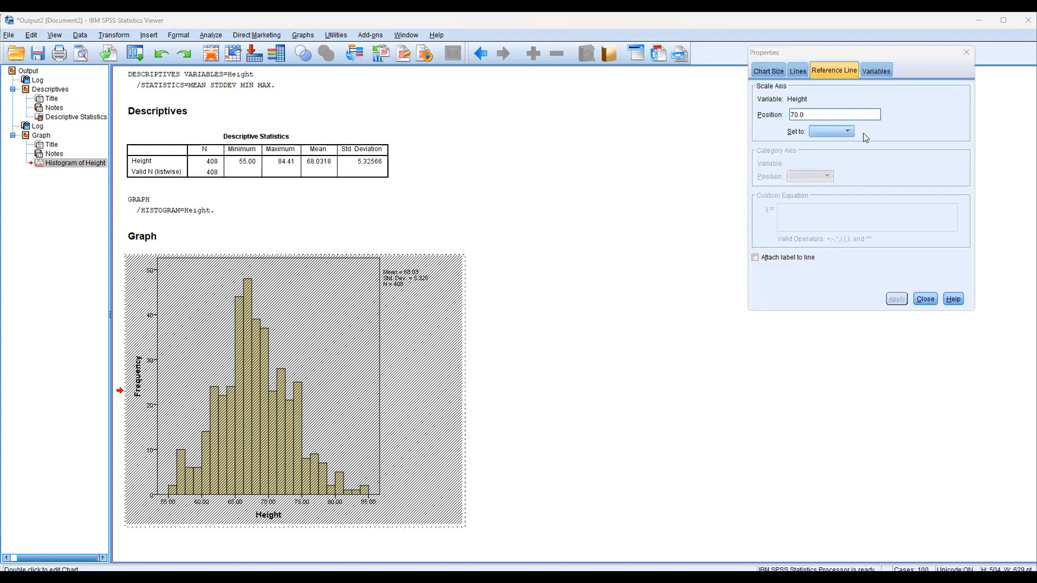
{"action": "left_click", "coordinate": [849, 132]}
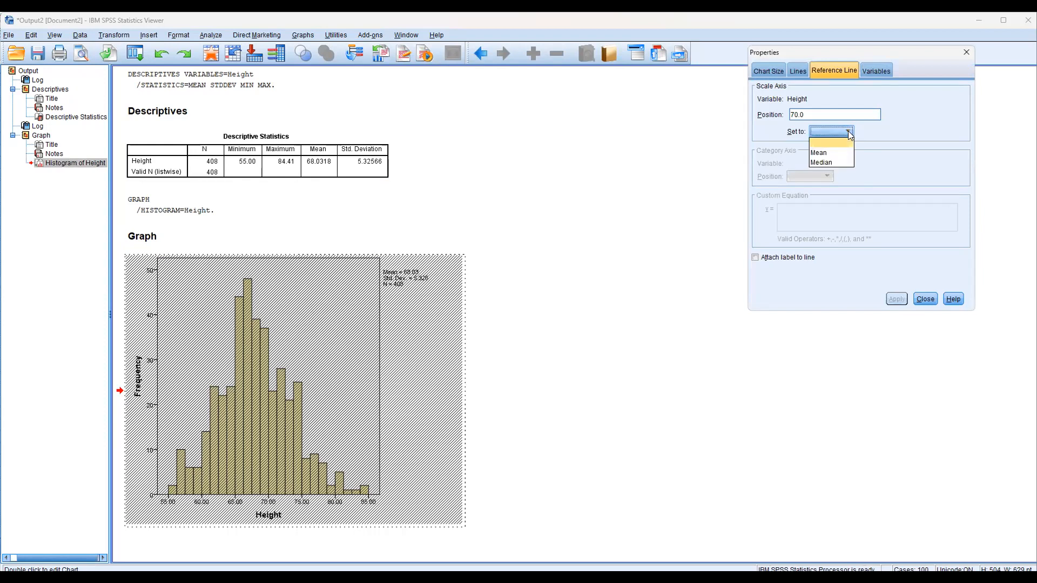
{"action": "left_click", "coordinate": [833, 154]}
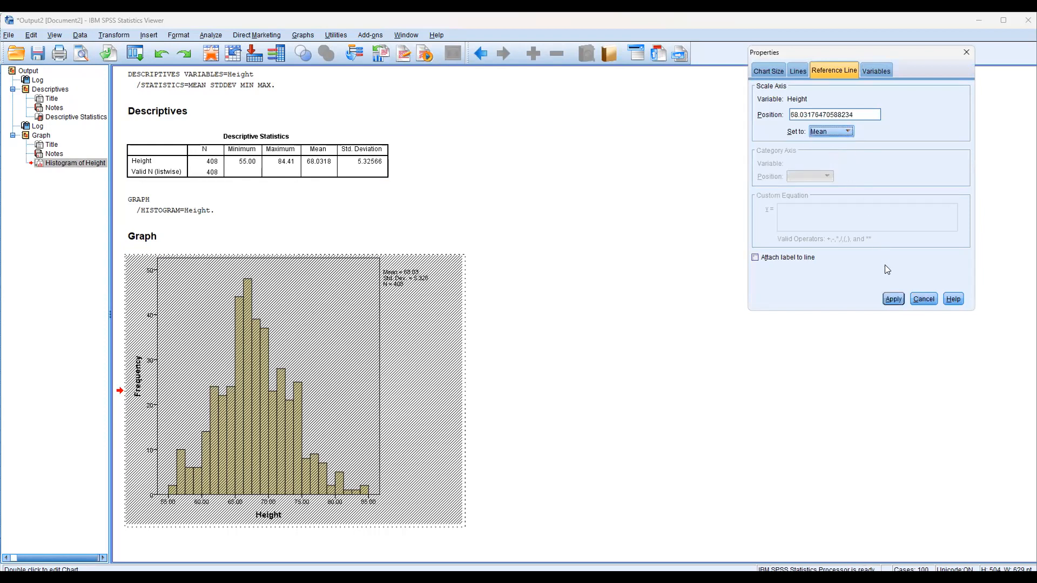
{"action": "left_click", "coordinate": [892, 299]}
{"action": "left_click", "coordinate": [965, 53]}
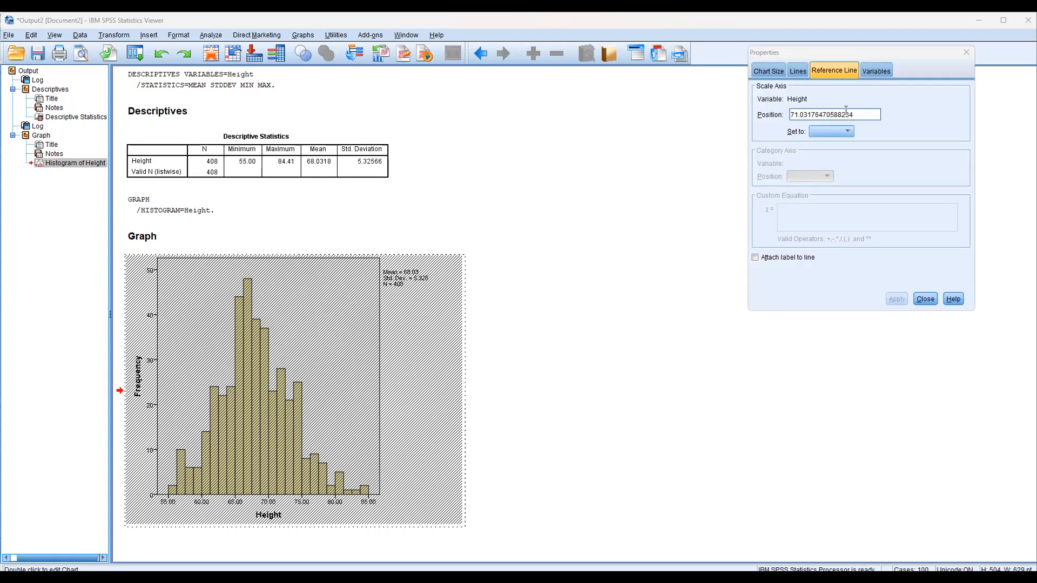
{"action": "left_click", "coordinate": [925, 298]}
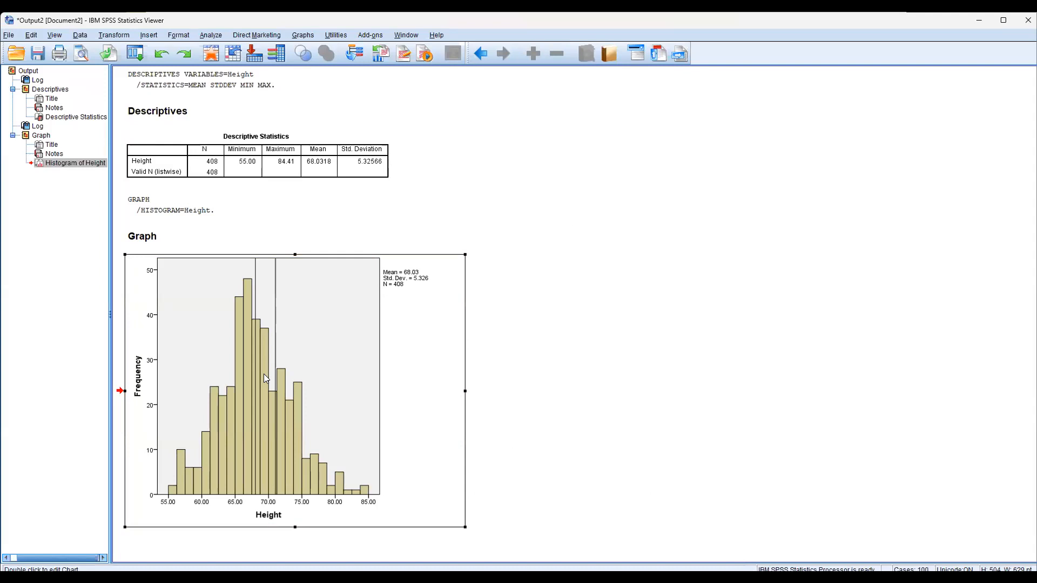
- Add a second x-axis reference line on the histogram at position 66.5
{"action": "left_click", "coordinate": [263, 374]}
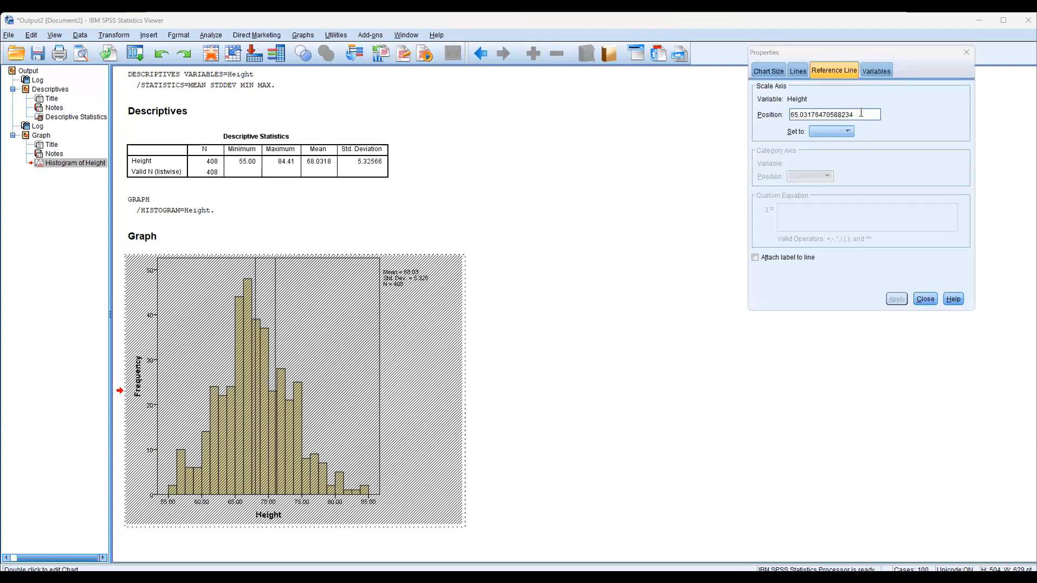
{"action": "key", "text": "BackSpace"}
{"action": "key", "text": "BackSpace"}
{"action": "key", "text": "BackSpace"}
{"action": "key", "text": "BackSpace"}
{"action": "key", "text": "BackSpace"}
{"action": "key", "text": "BackSpace"}
{"action": "key", "text": "BackSpace"}
{"action": "key", "text": "BackSpace"}
{"action": "key", "text": "BackSpace"}
{"action": "key", "text": "BackSpace"}
{"action": "key", "text": "BackSpace"}
{"action": "key", "text": "BackSpace"}
{"action": "key", "text": "BackSpace"}
{"action": "key", "text": "BackSpace"}
{"action": "key", "text": "BackSpace"}
{"action": "key", "text": "BackSpace"}
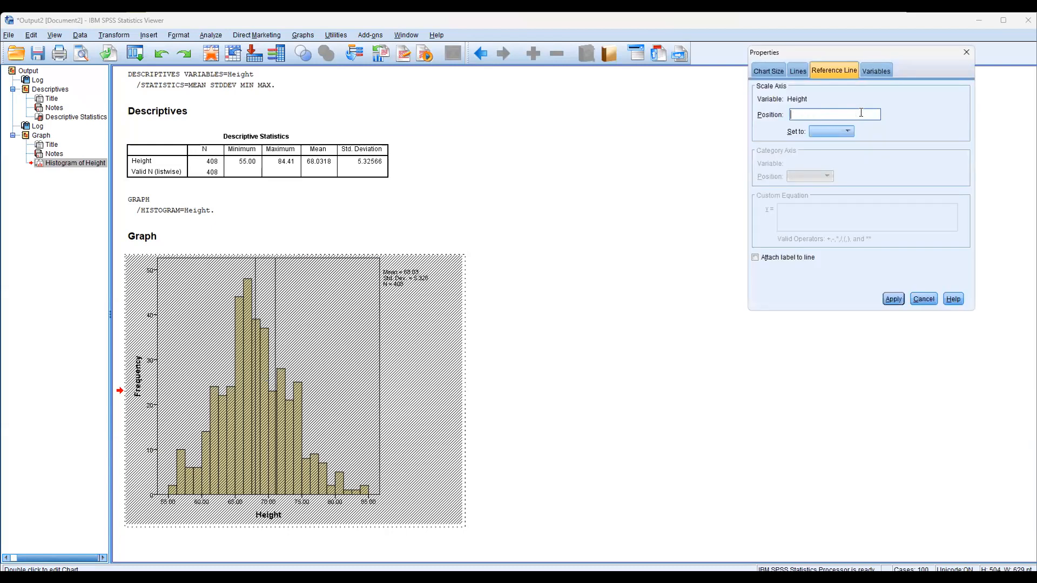
{"action": "type", "text": "66.5"}
{"action": "left_click", "coordinate": [894, 300]}
{"action": "left_click", "coordinate": [926, 300]}
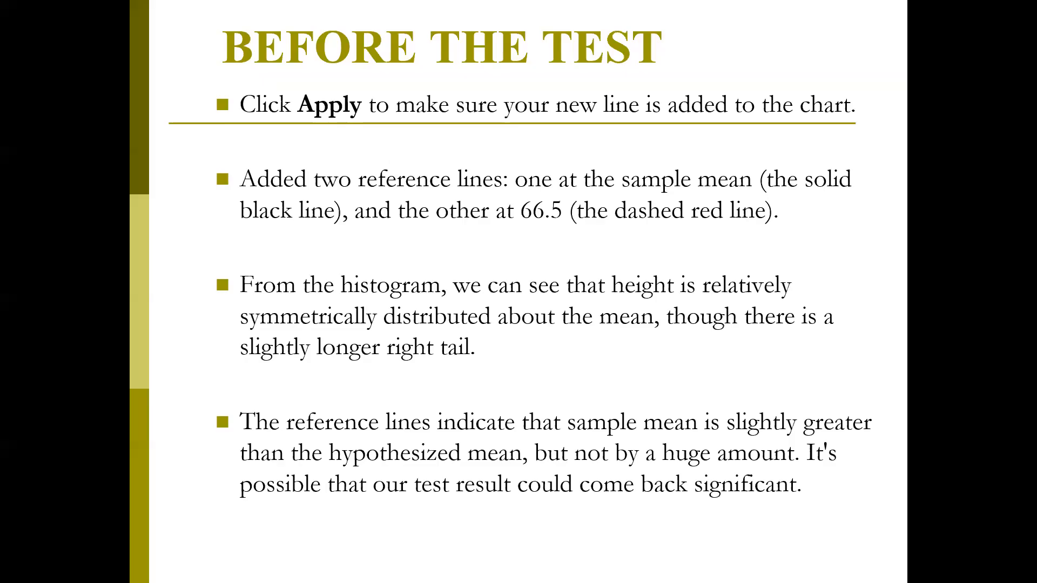
{"action": "key", "text": "Right"}
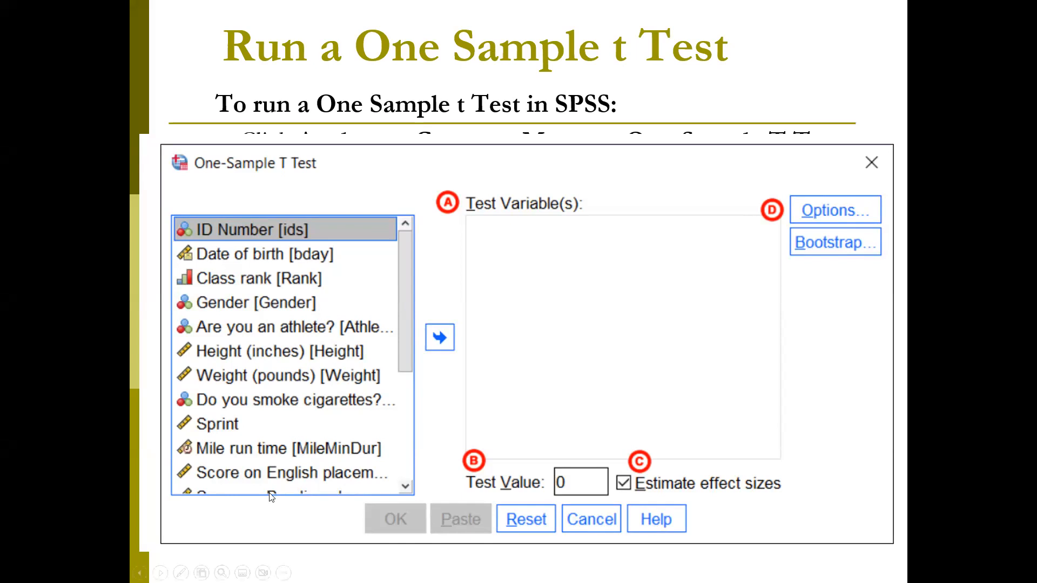
{"action": "left_click", "coordinate": [181, 572]}
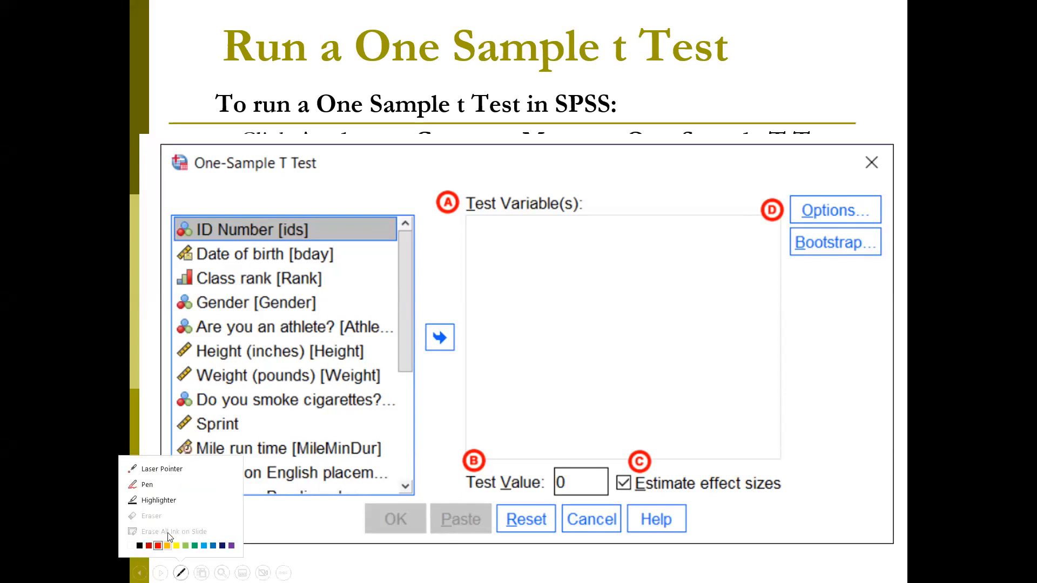
{"action": "left_click", "coordinate": [147, 485]}
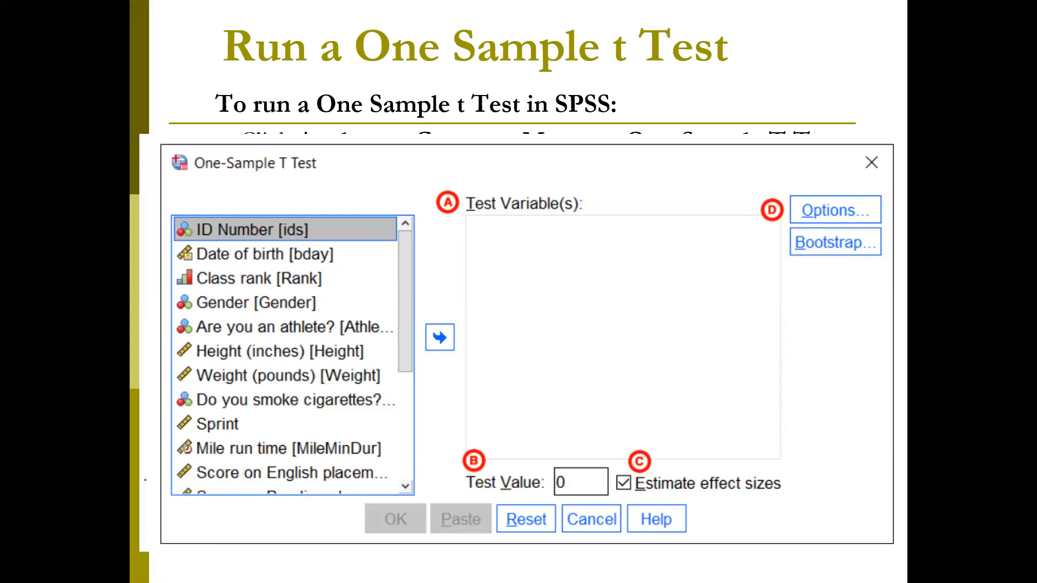